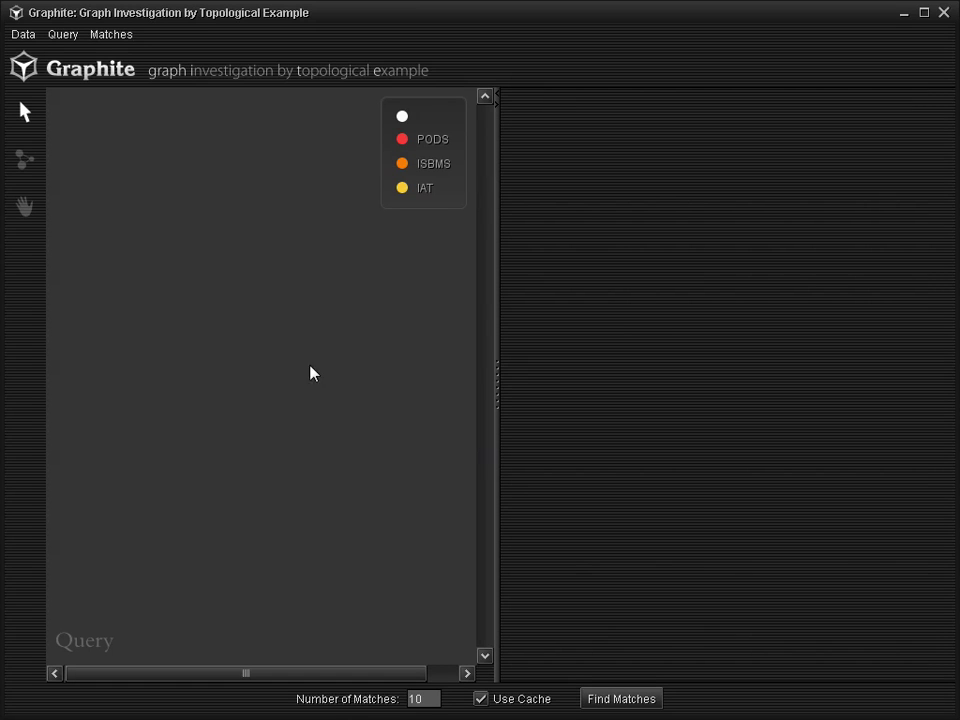
# Place a vertex near the canvas centre and label it with the PODS attribute
pyautogui.click(26, 162)
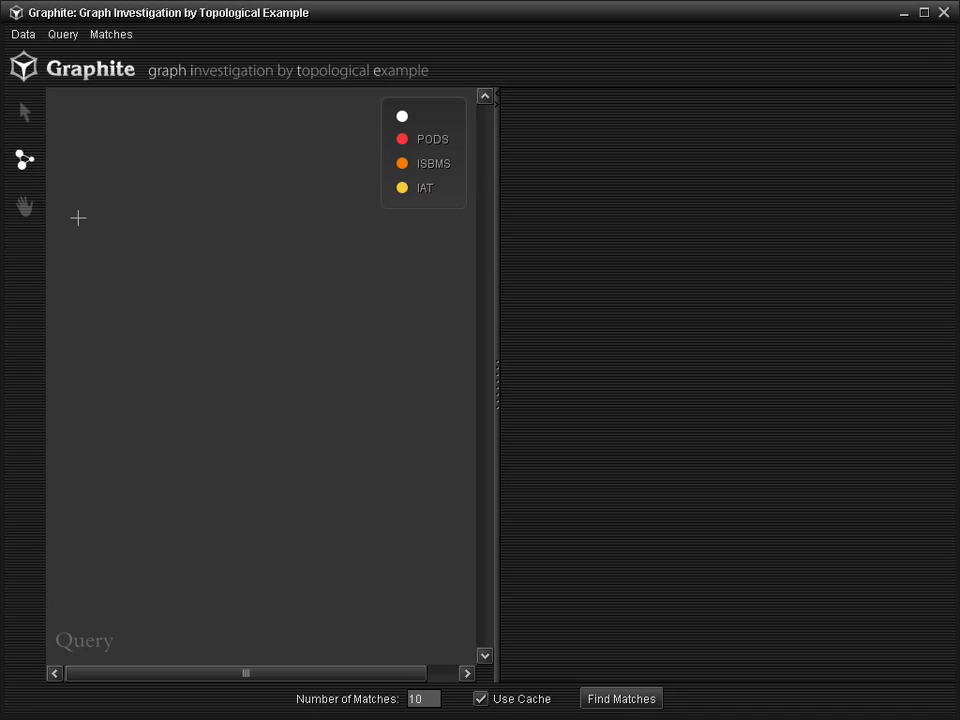
pyautogui.click(246, 336)
pyautogui.rightClick(246, 336)
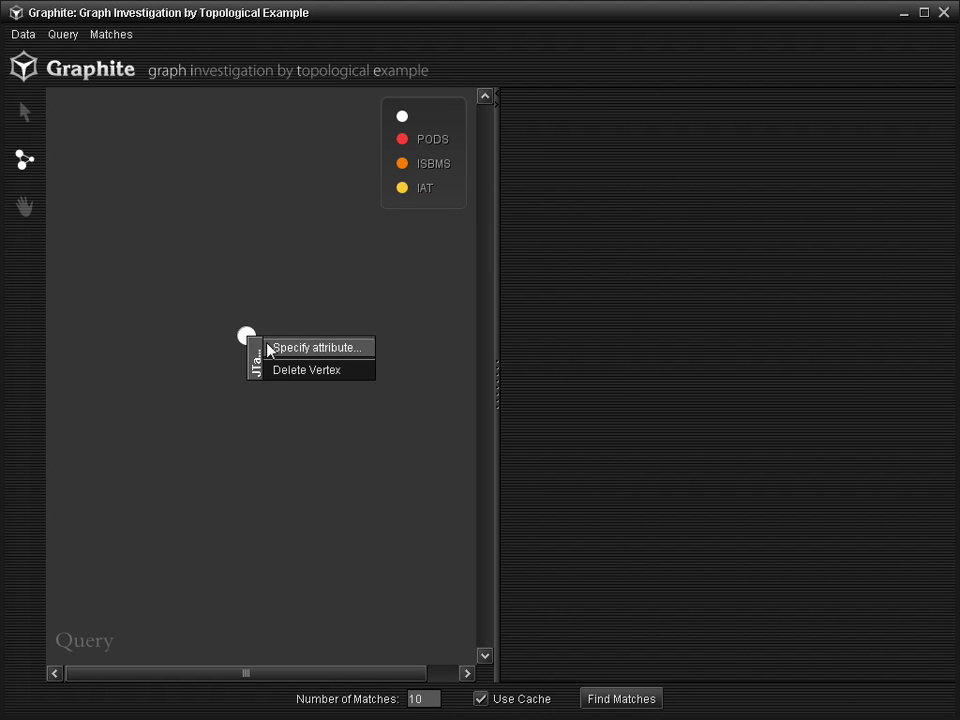
pyautogui.click(271, 350)
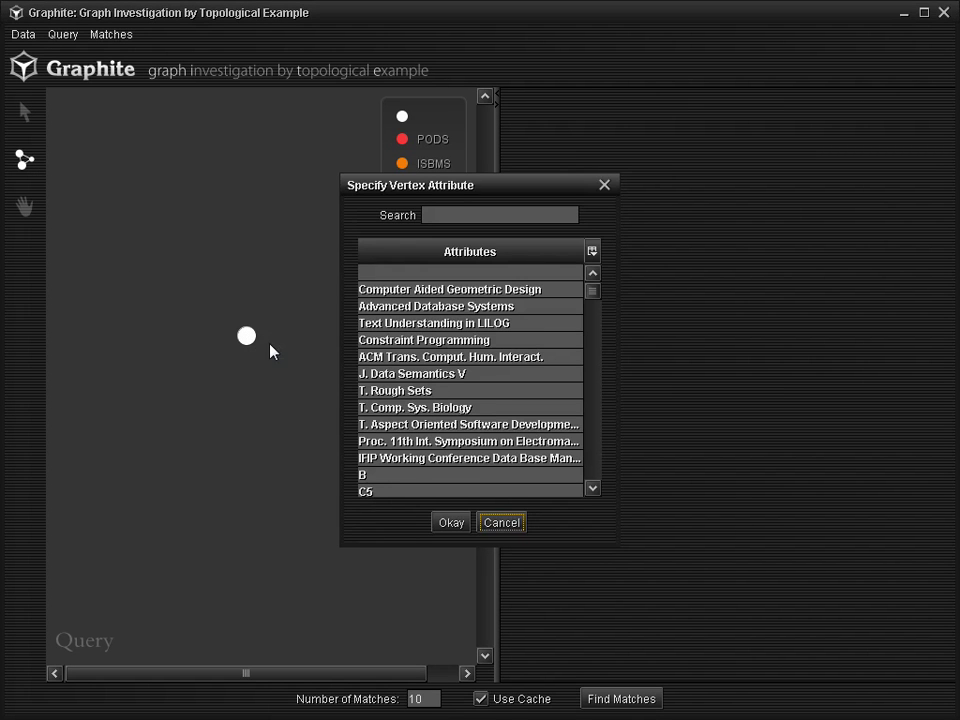
pyautogui.click(424, 213)
pyautogui.write('pods')
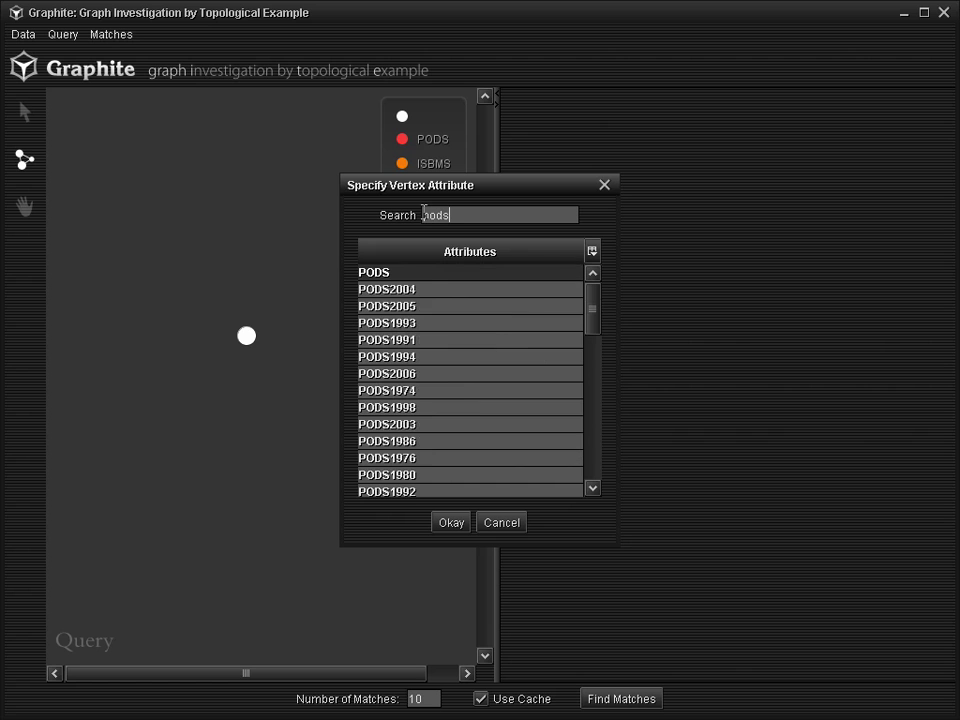
pyautogui.click(422, 272)
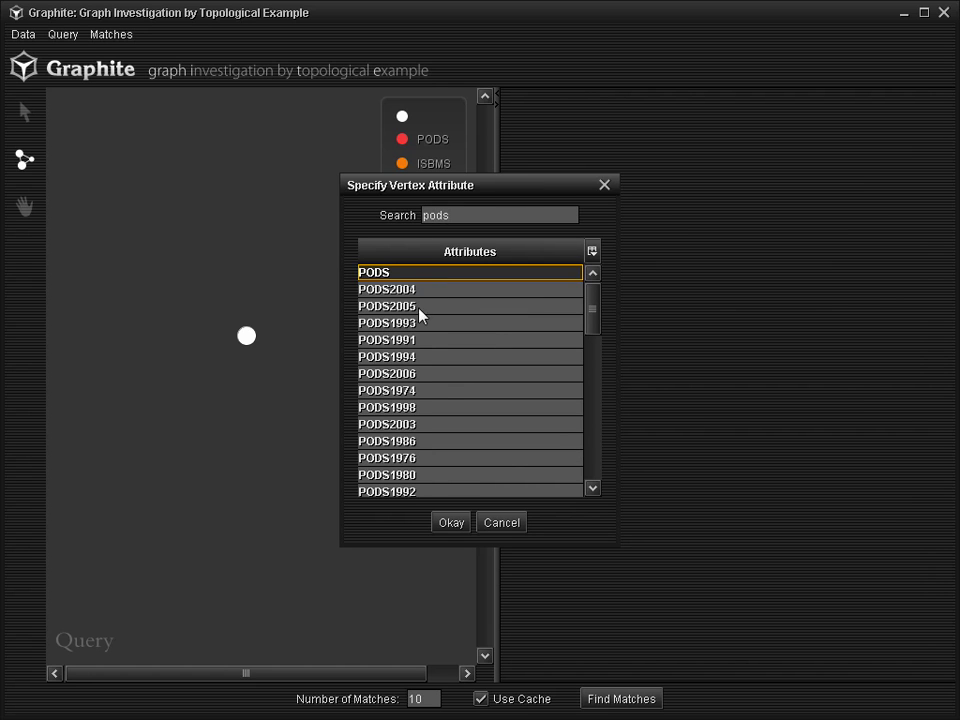
pyautogui.click(450, 522)
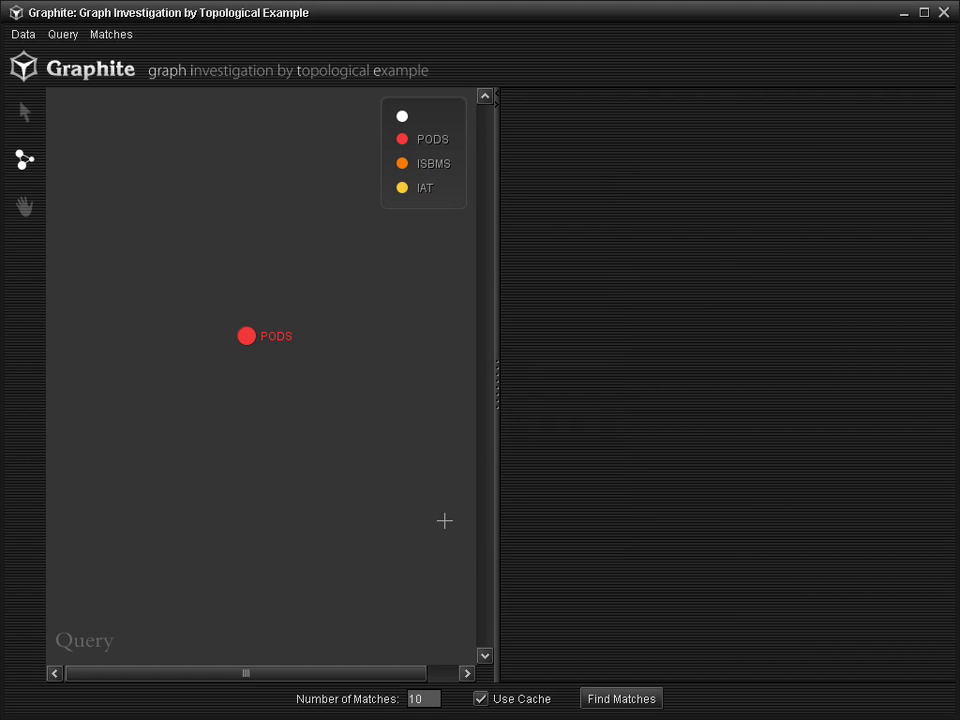
# Label the second vertex PODS and join the two PODS vertices with an edge
pyautogui.rightClick(241, 226)
pyautogui.click(266, 238)
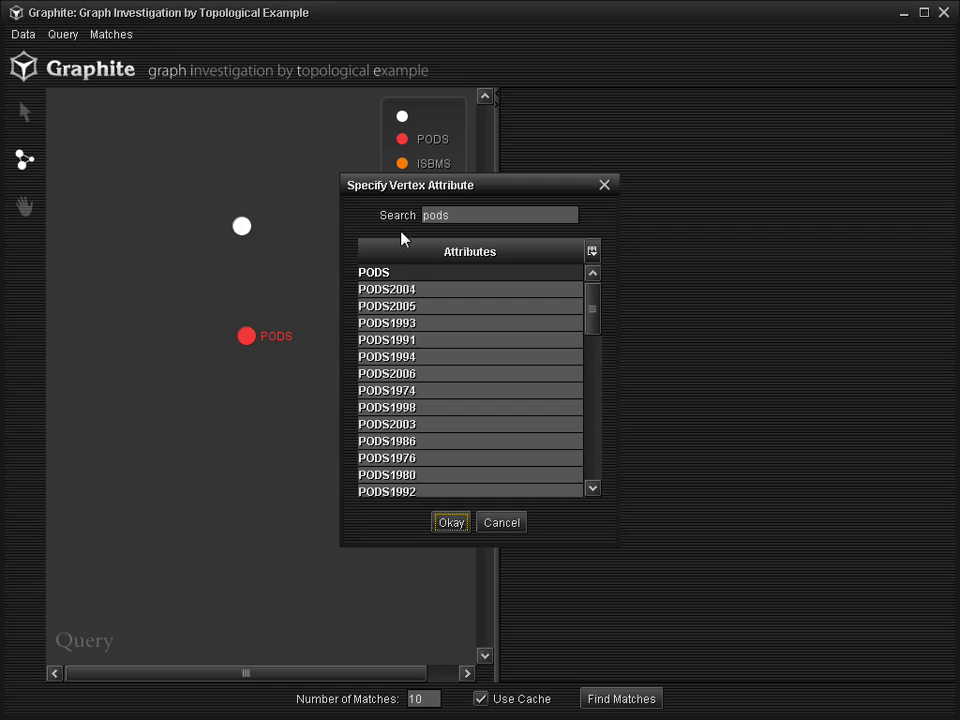
pyautogui.click(420, 276)
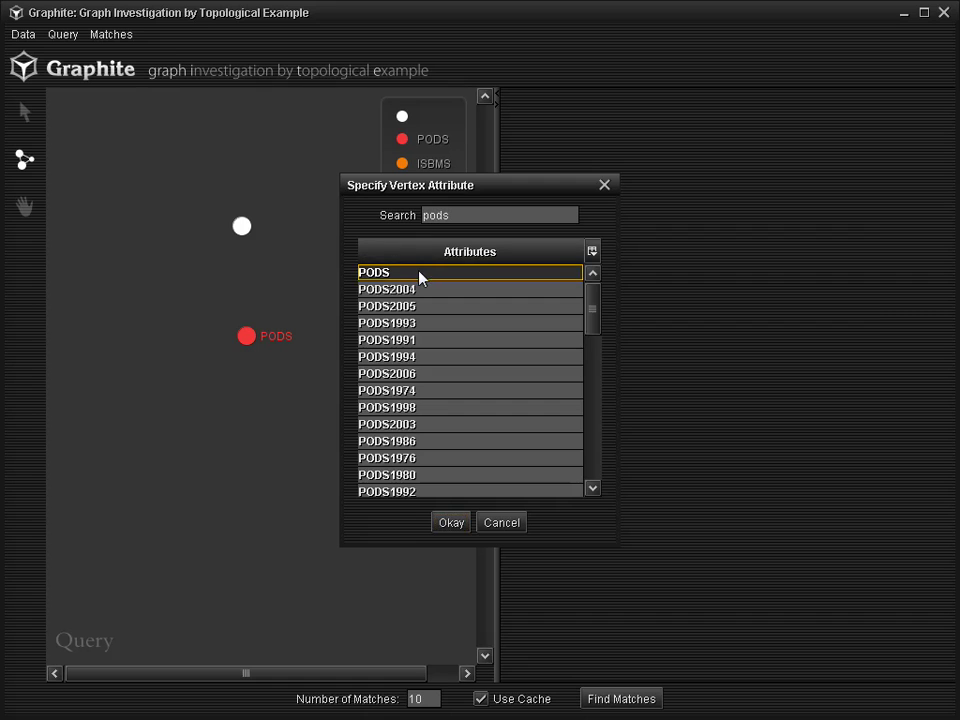
pyautogui.click(450, 522)
pyautogui.moveTo(250, 336); pyautogui.dragTo(241, 226)
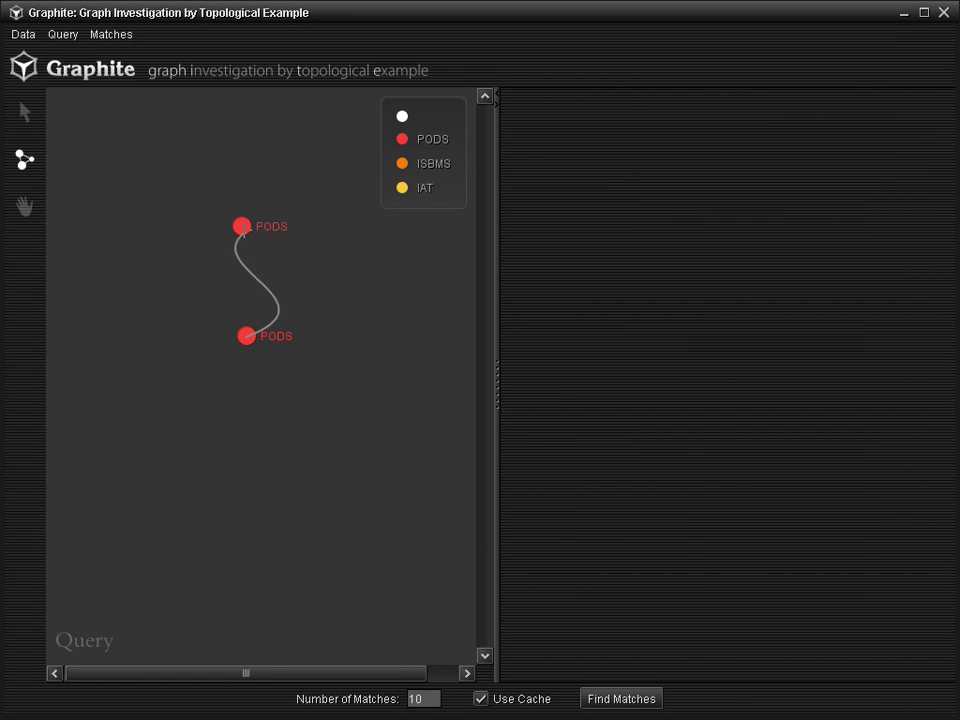
# Label the third vertex ISBMS and link it to the central PODS vertex
pyautogui.rightClick(340, 411)
pyautogui.click(362, 423)
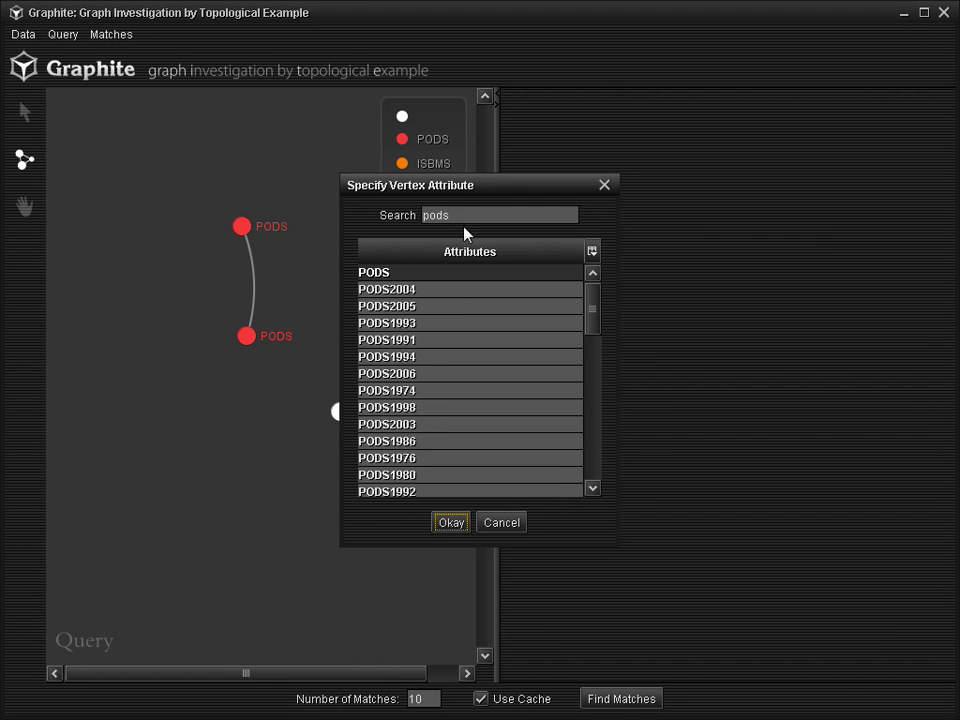
pyautogui.doubleClick(432, 216)
pyautogui.write('isbms')
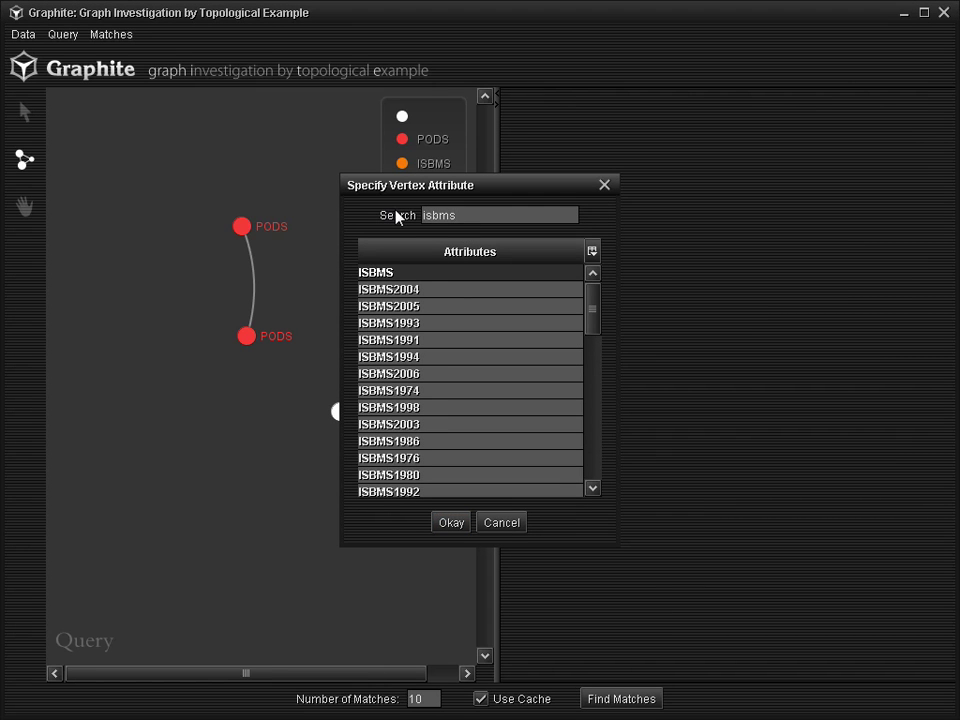
pyautogui.click(411, 272)
pyautogui.click(450, 522)
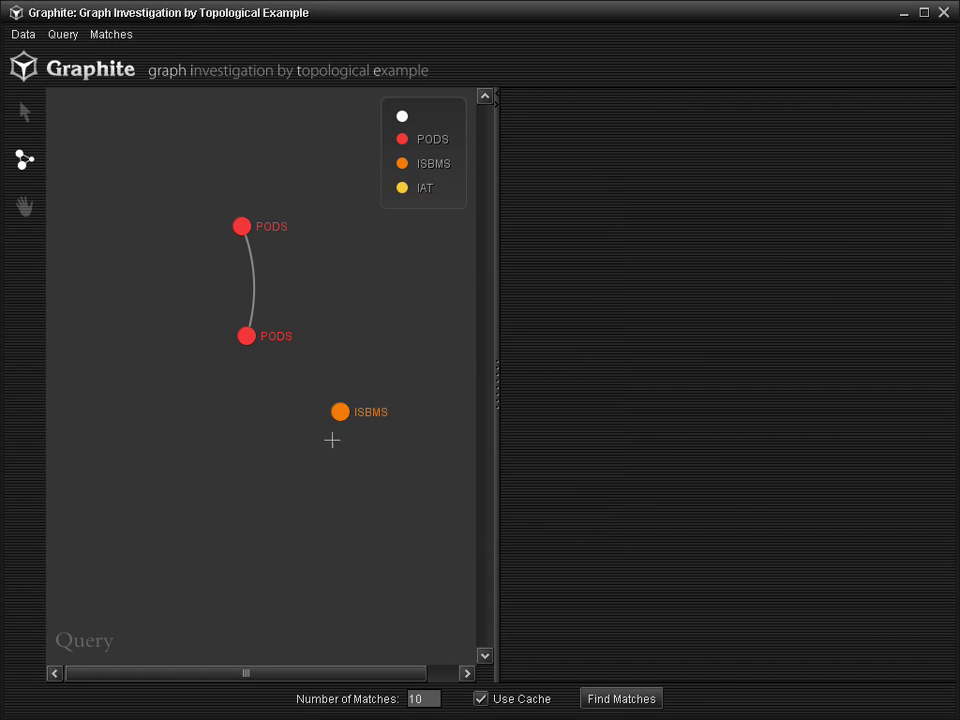
pyautogui.moveTo(250, 340); pyautogui.dragTo(340, 411)
# Add a fourth vertex labelled IAT to the left and link it to the central PODS vertex
pyautogui.click(174, 419)
pyautogui.rightClick(175, 423)
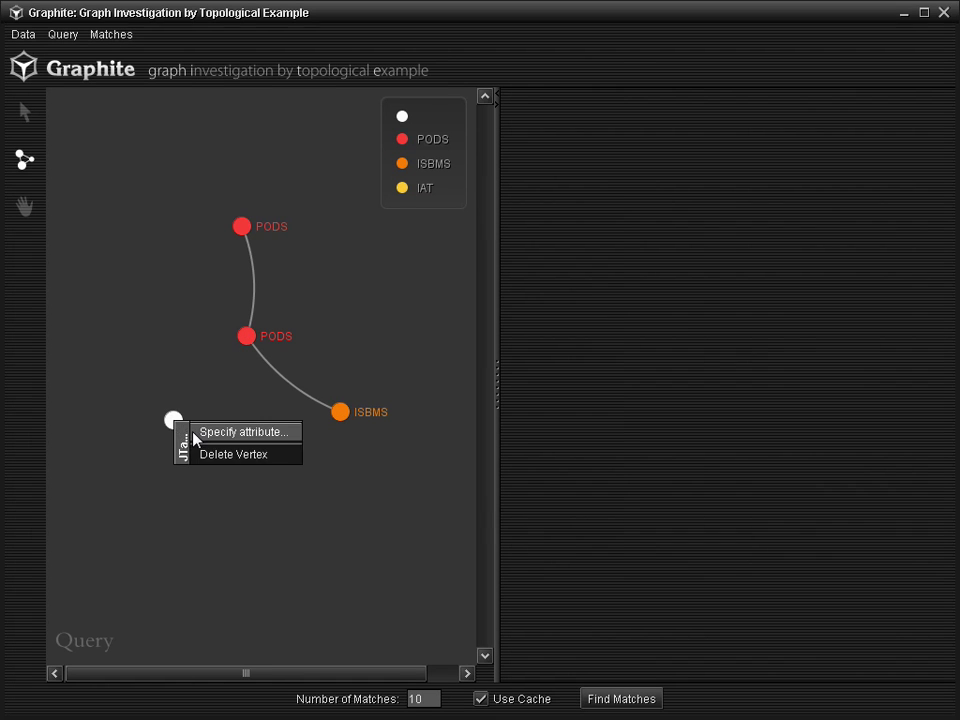
pyautogui.click(240, 432)
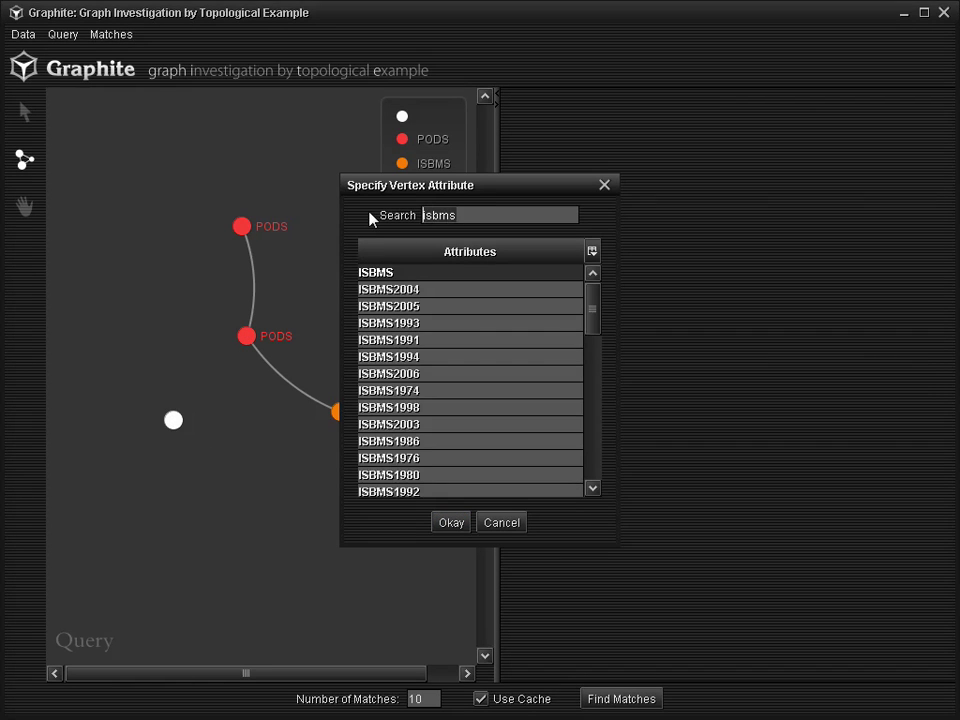
pyautogui.write('iat')
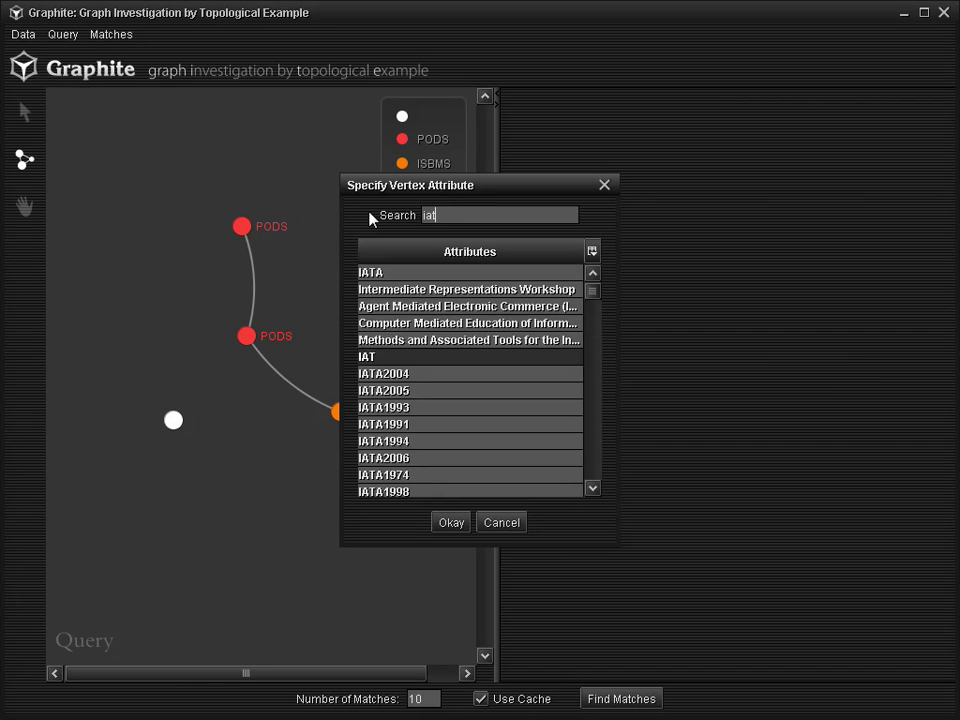
pyautogui.click(381, 362)
pyautogui.click(450, 521)
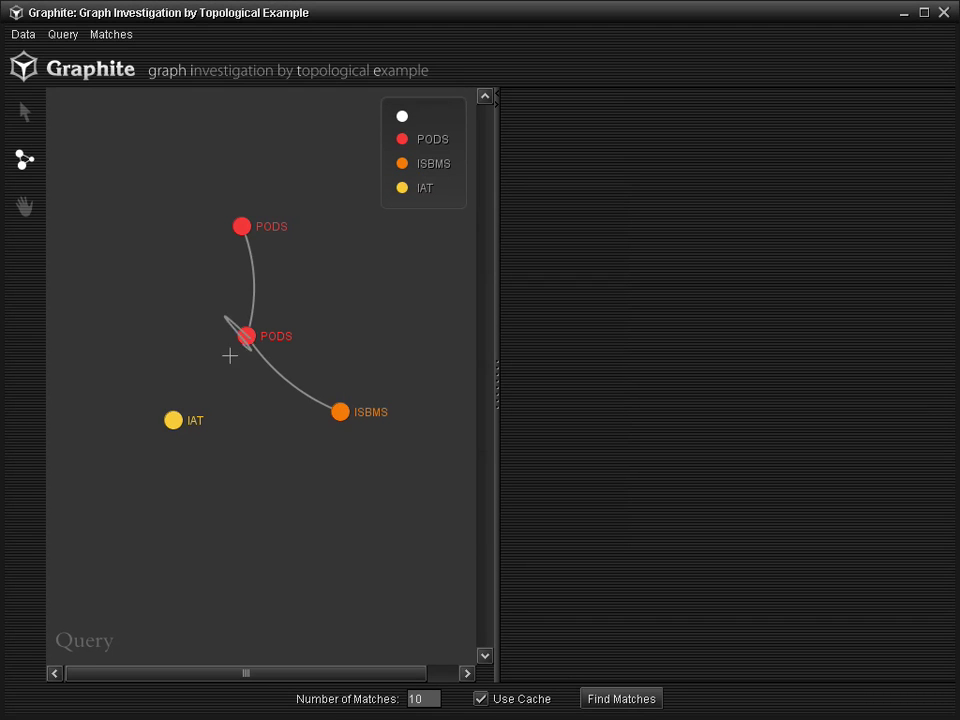
pyautogui.moveTo(230, 355); pyautogui.dragTo(155, 428)
# Tidy the layout by moving the ISBMS vertex and the central PODS vertex lower
pyautogui.click(25, 113)
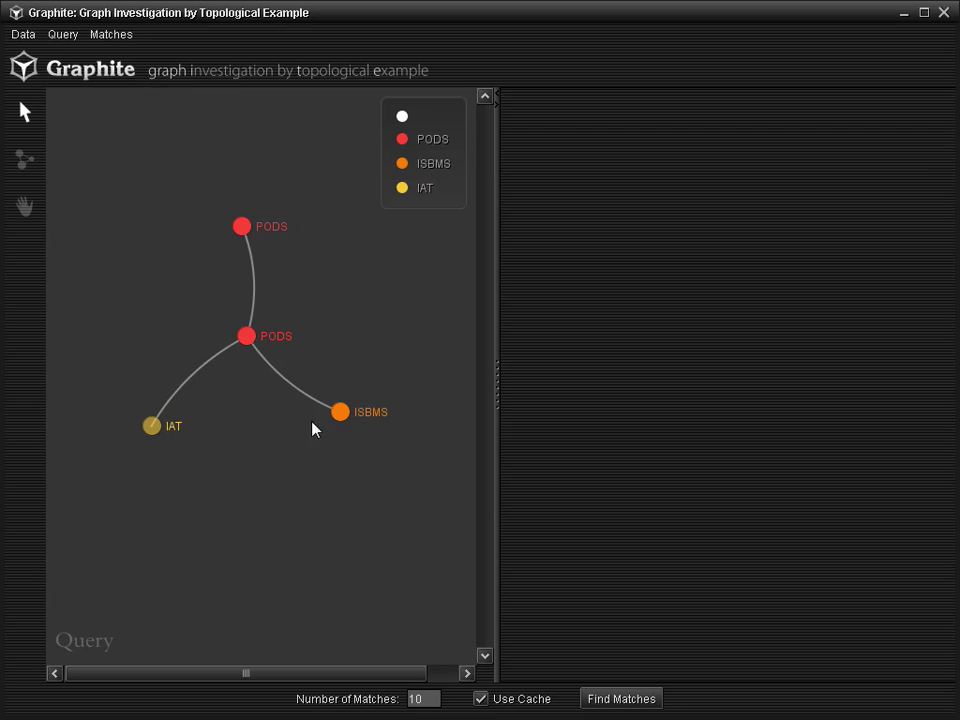
pyautogui.moveTo(339, 420); pyautogui.dragTo(345, 457)
pyautogui.moveTo(246, 338); pyautogui.dragTo(253, 407)
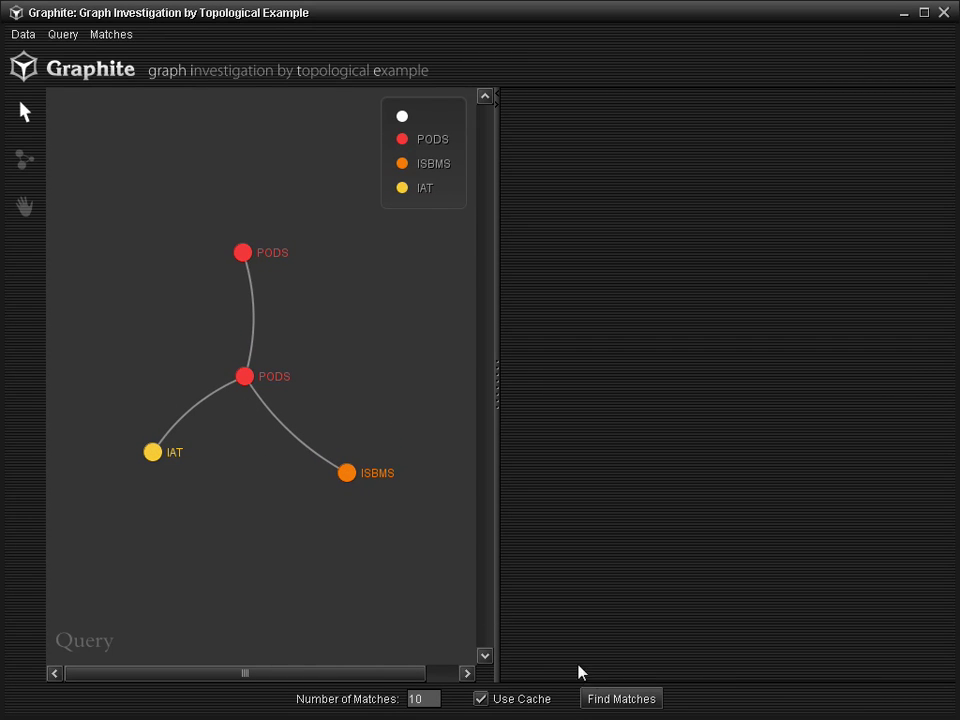
# Run Find Matches for the four-node PODS/ISBMS/IAT star query
pyautogui.click(657, 703)
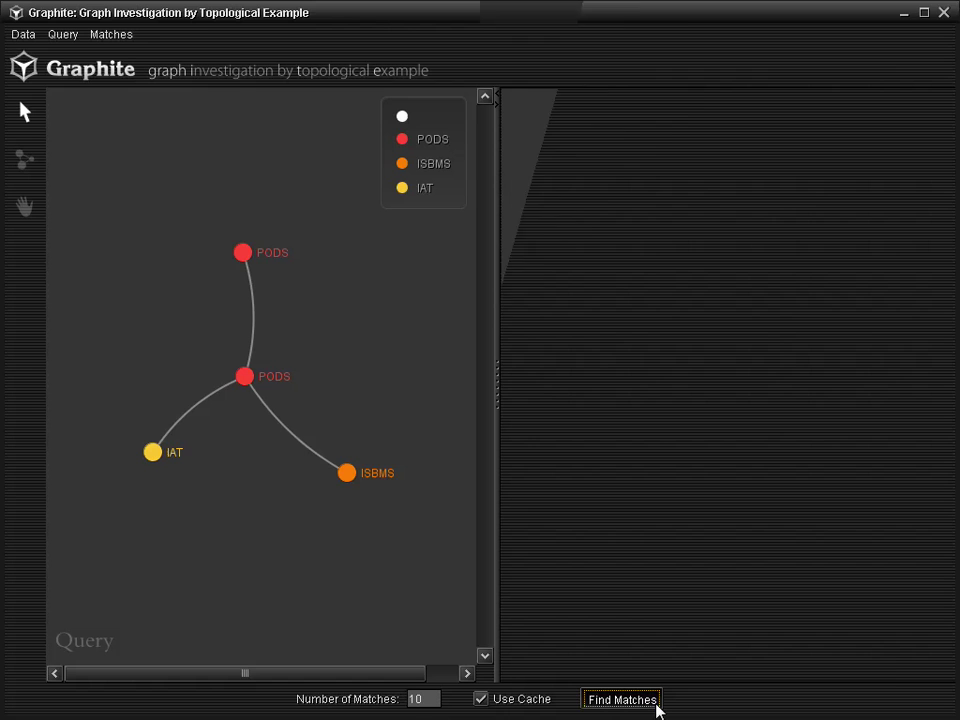